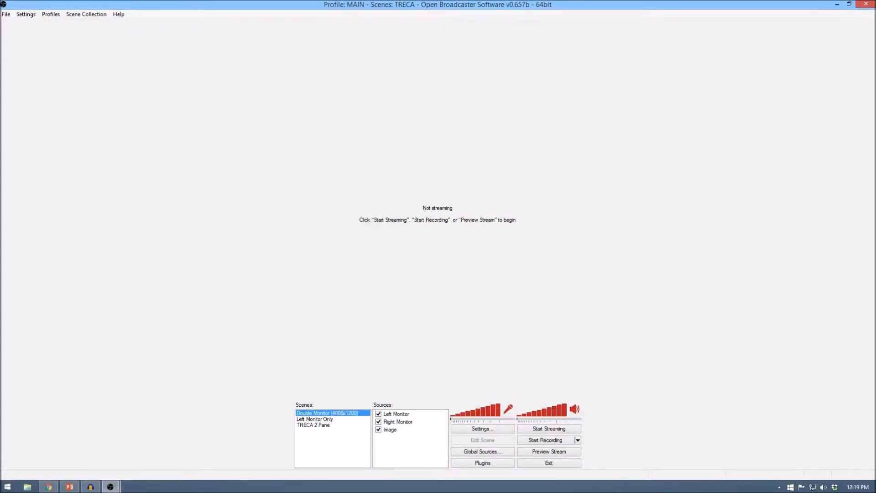
Delete the existing TRECA 2 Pane scene and confirm the removal
right_click(310, 425)
click(342, 376)
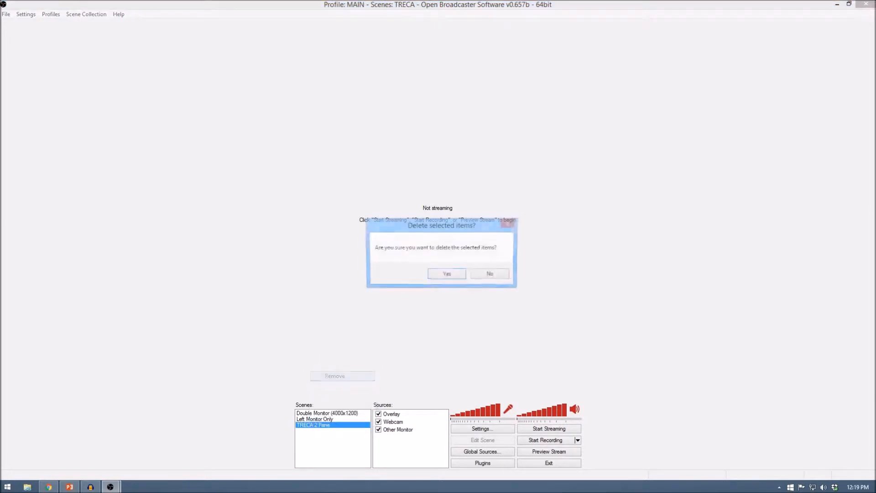
key(Return)
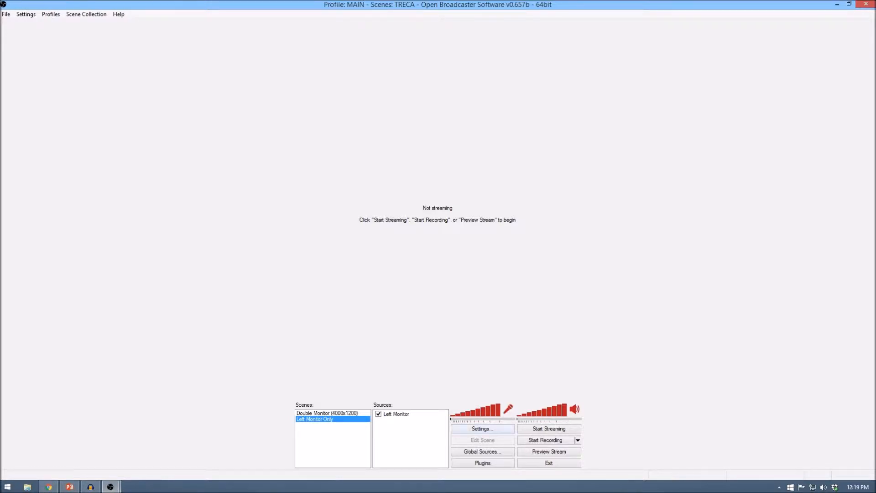
Check the recording file path and its save folder in the broadcast settings, leaving without changes
click(482, 428)
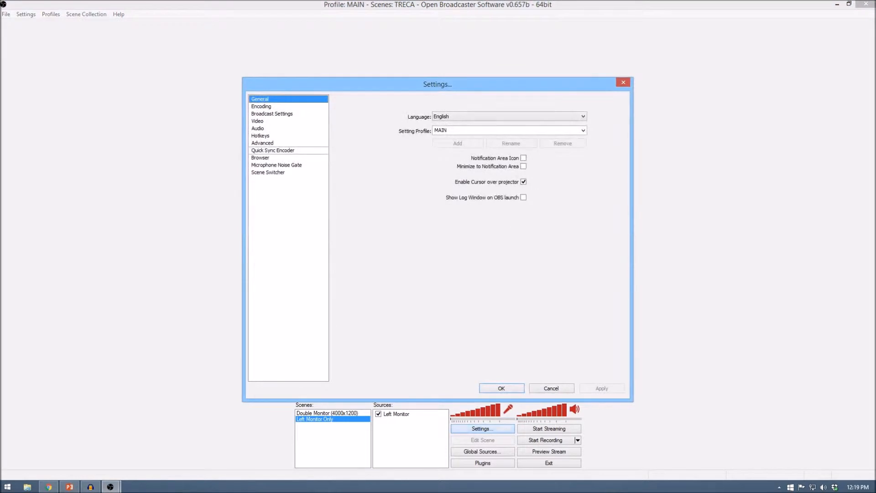
click(272, 113)
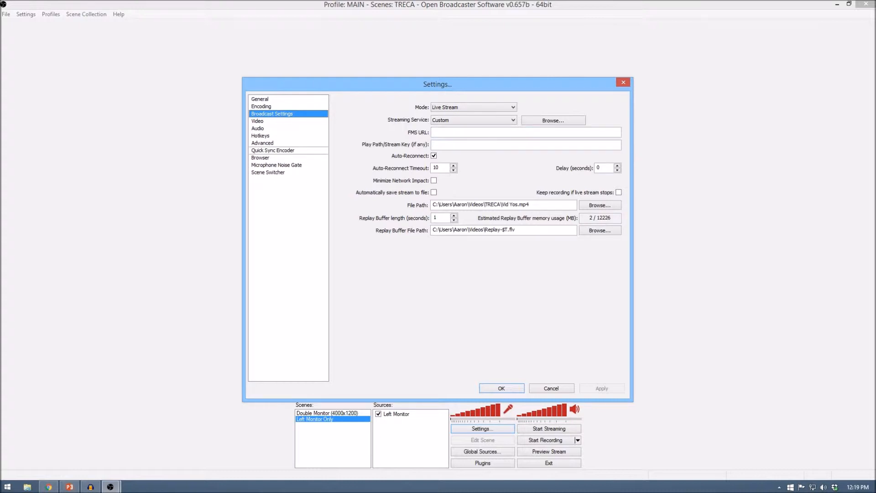
click(599, 204)
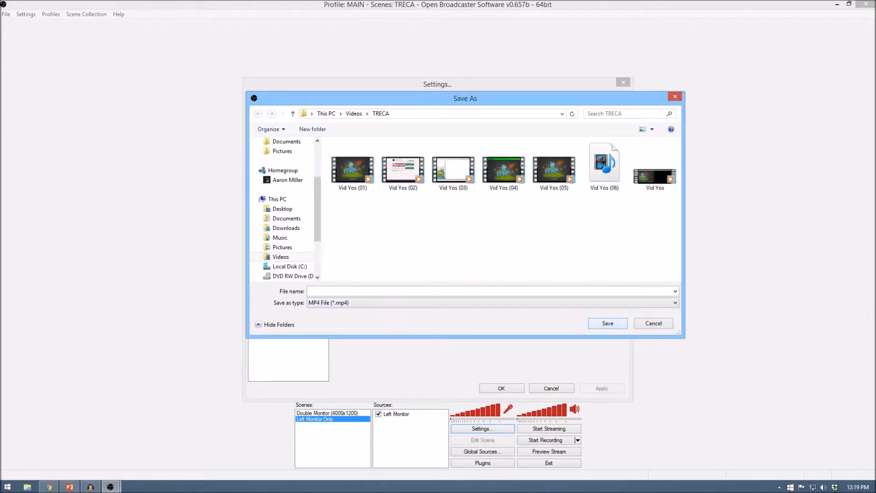
click(653, 323)
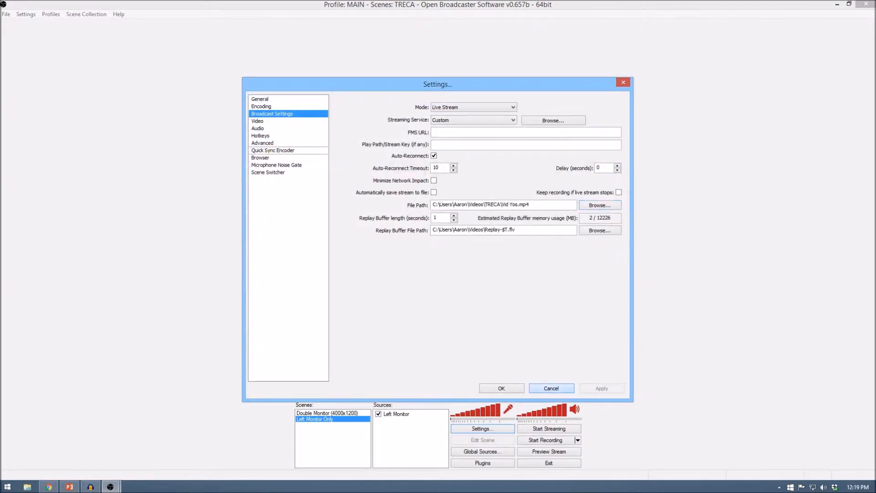
click(551, 388)
Add a new scene named TRECA 2 Pane
right_click(340, 433)
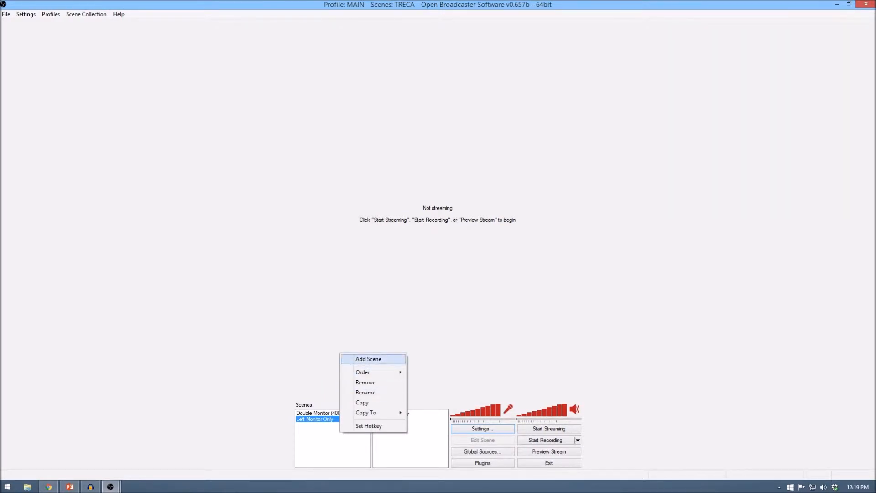
click(368, 358)
text(TRECA )
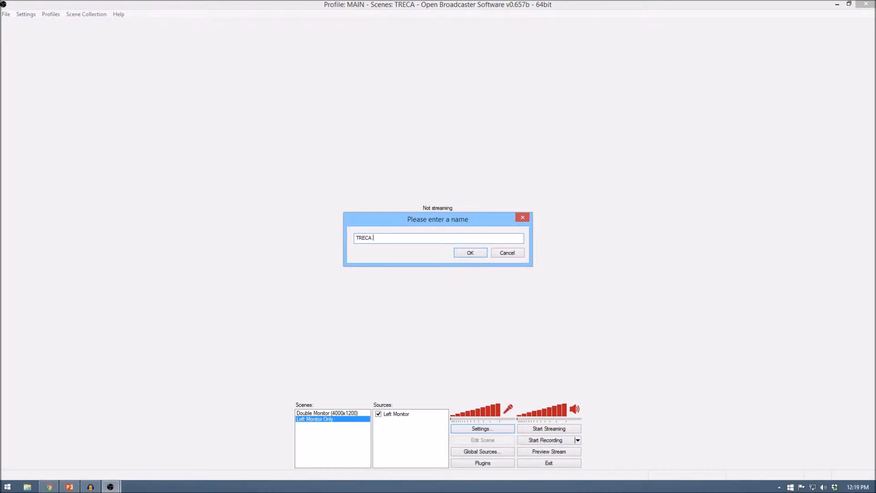
text(2 Pane)
key(Return)
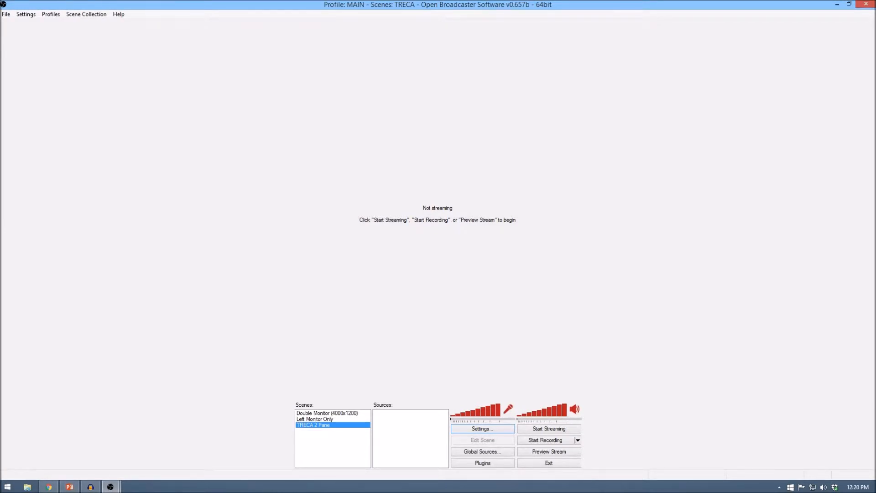
Add an image source named Overlay to the TRECA 2 Pane scene
right_click(400, 414)
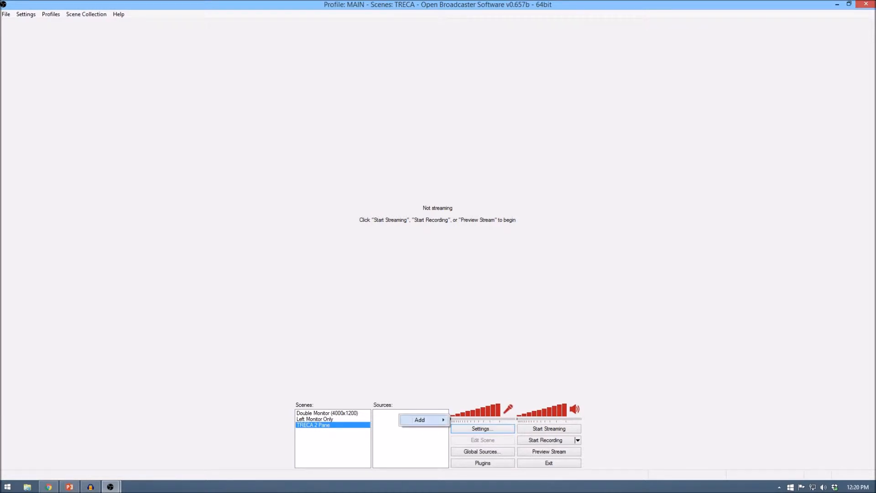
mouse_move(420, 419)
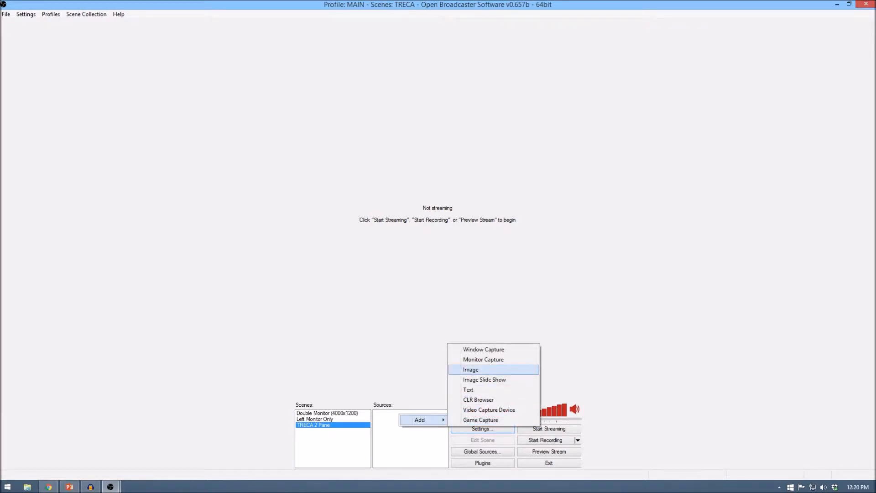
click(470, 369)
text(Overlay)
key(Return)
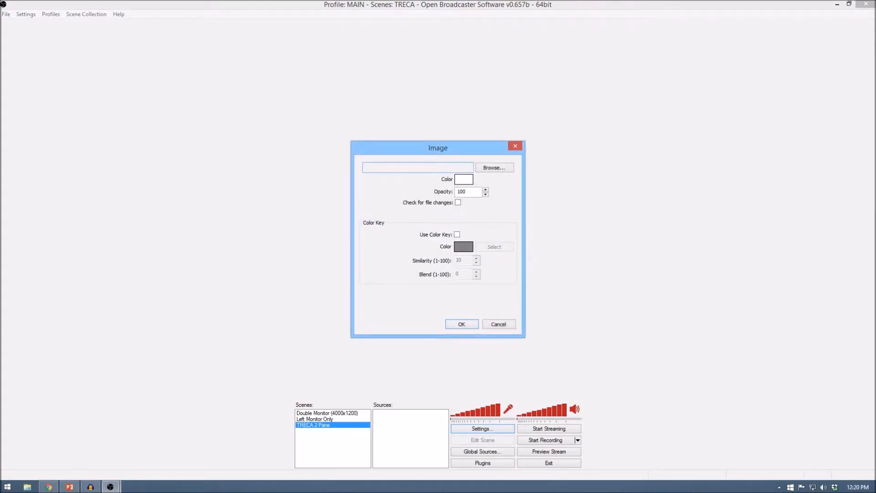
click(494, 168)
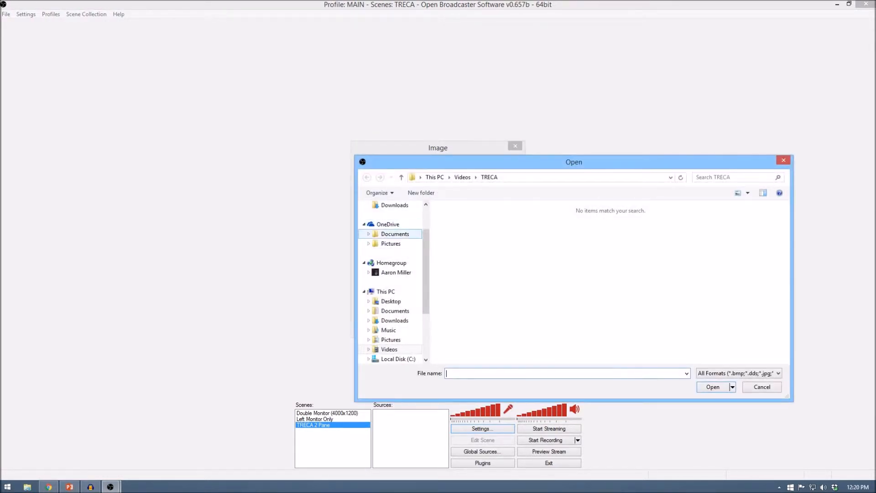
drag(426, 237, 425, 196)
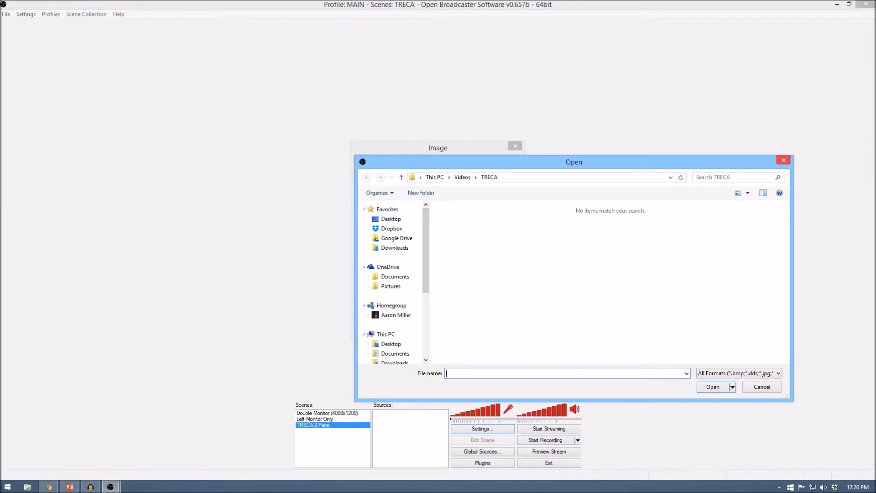
key(Escape)
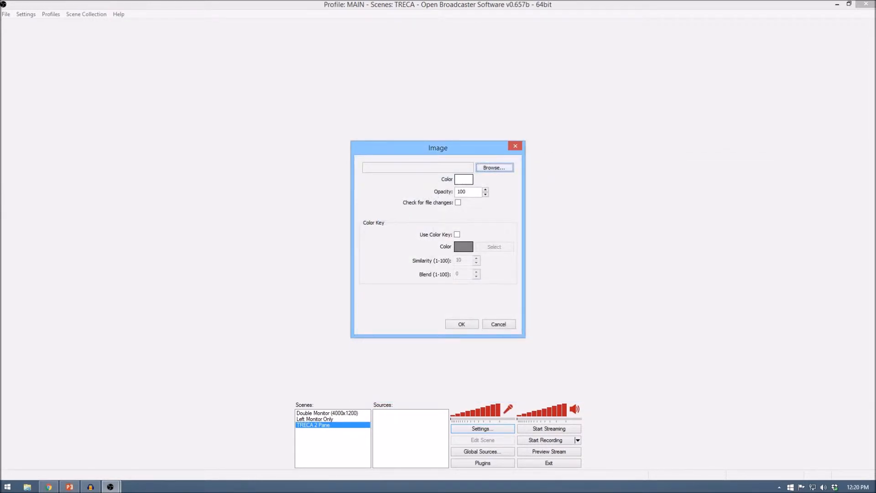
Choose Original.png from the Desktop as the Overlay source's image and accept the image settings
click(494, 168)
drag(425, 246, 426, 213)
click(391, 219)
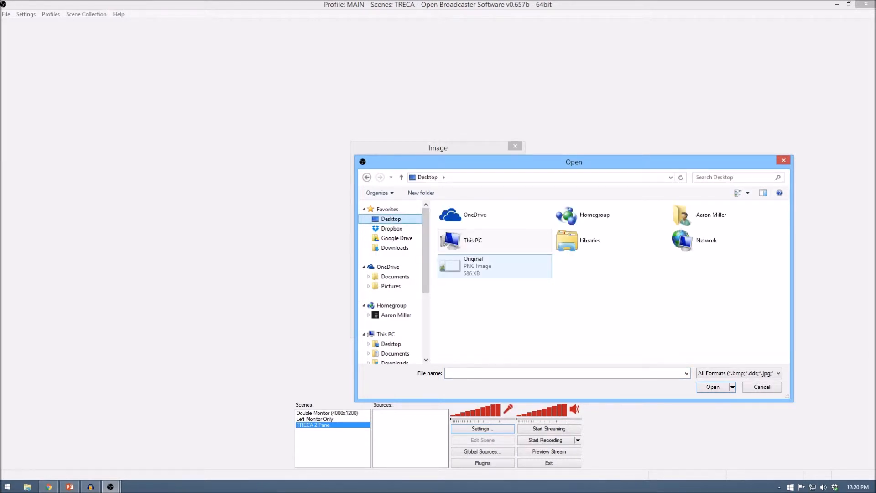
double_click(475, 266)
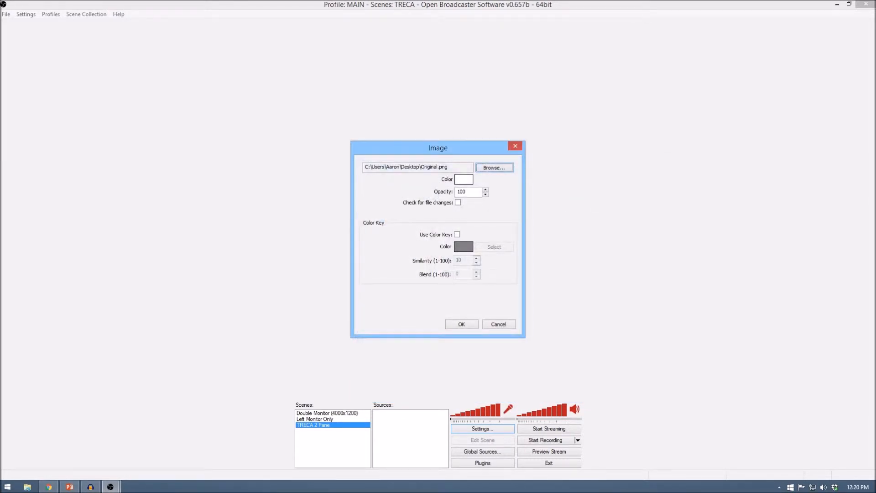
click(461, 324)
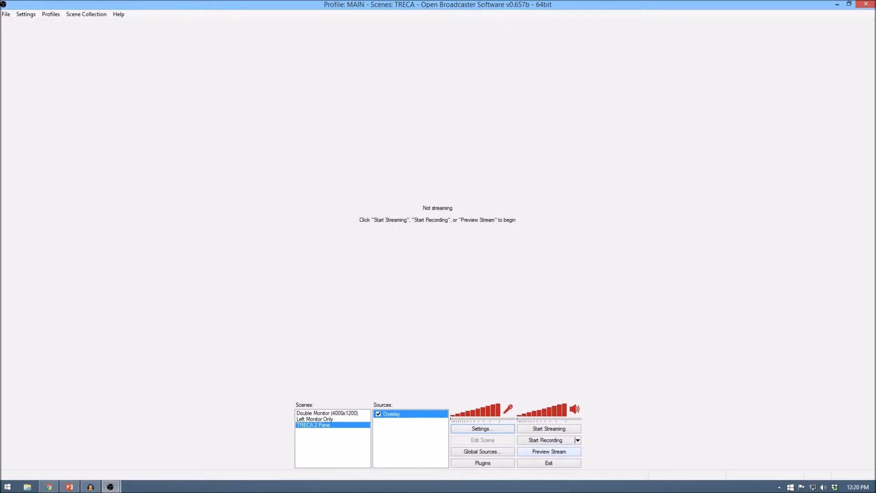
Start the stream preview and toggle the Overlay source's visibility, leaving it shown
click(549, 451)
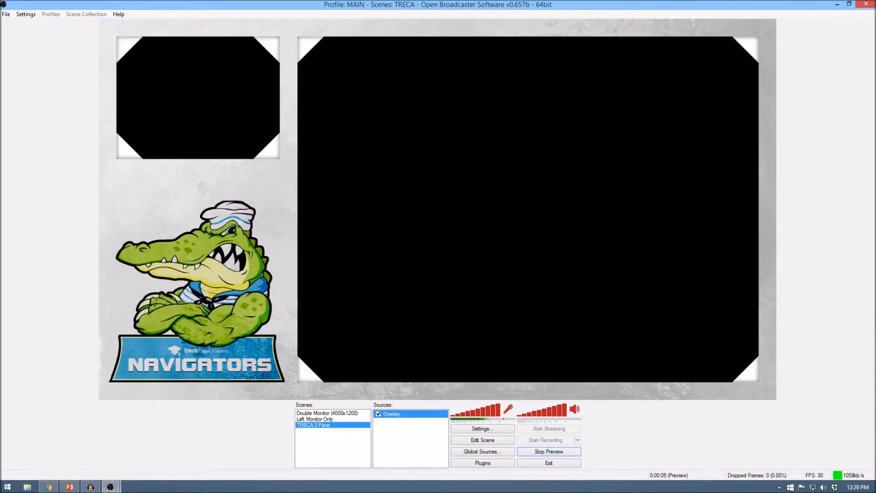
click(378, 414)
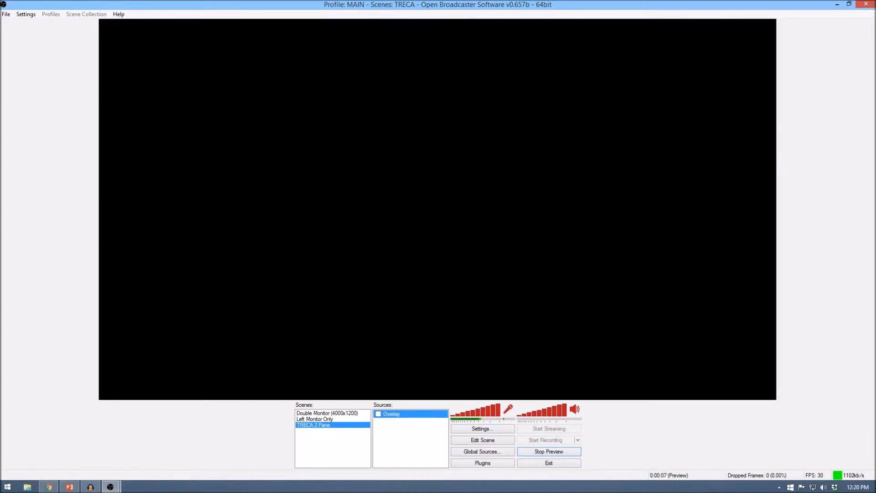
click(378, 413)
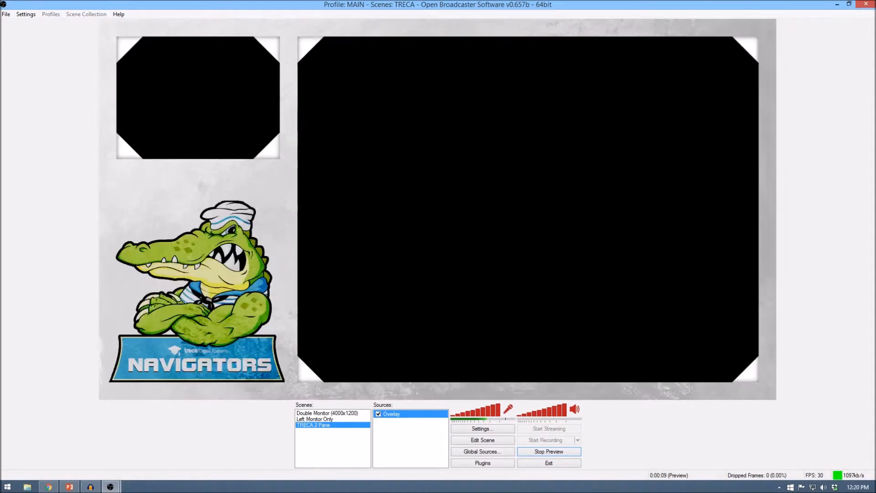
click(378, 413)
click(378, 413)
Add a video capture device source named Webcam, using the Rocketfish HD Webcam with its default settings
right_click(387, 425)
mouse_move(410, 430)
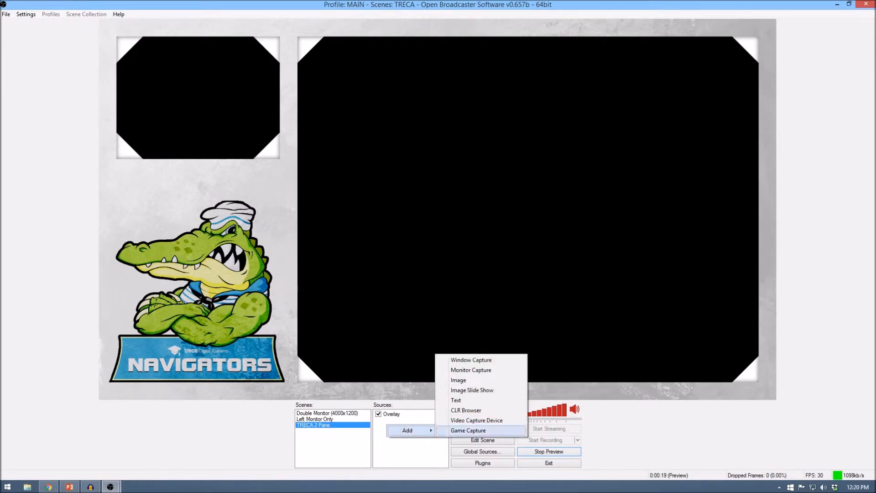
click(476, 420)
text(Webcam)
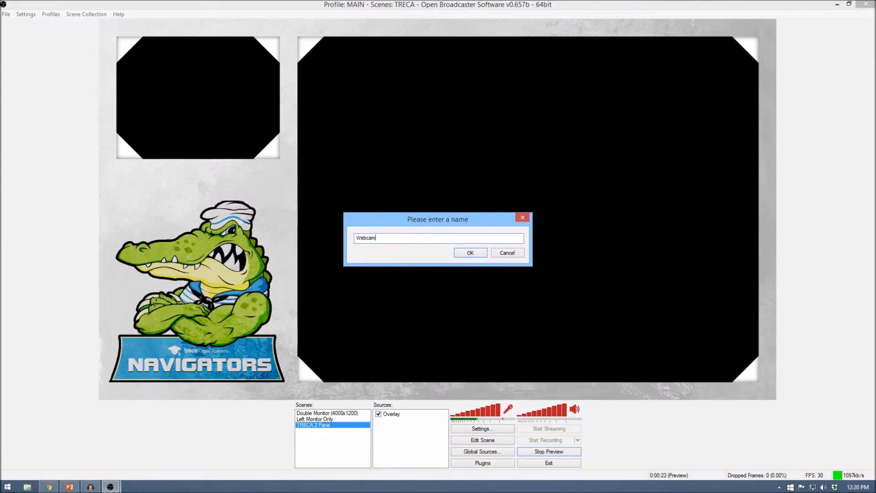
key(Return)
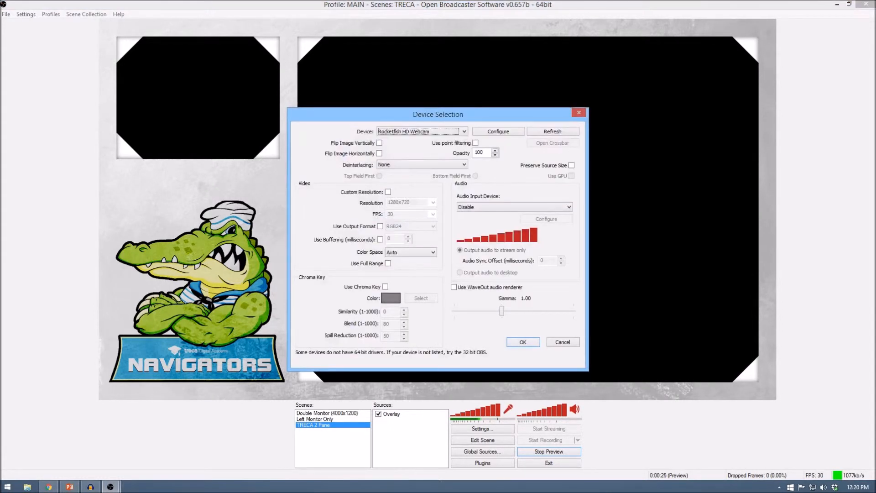
key(Return)
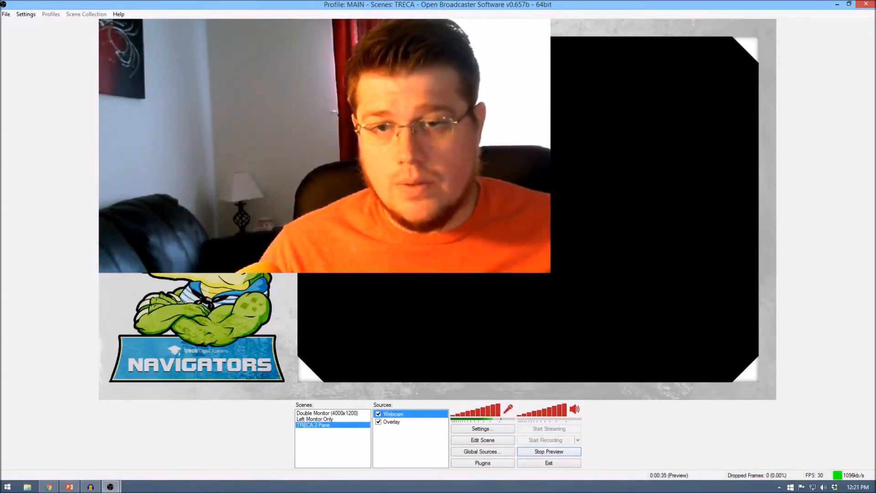
Enable scene editing, then resize and position the webcam image so it covers the overlay's small pane
click(483, 440)
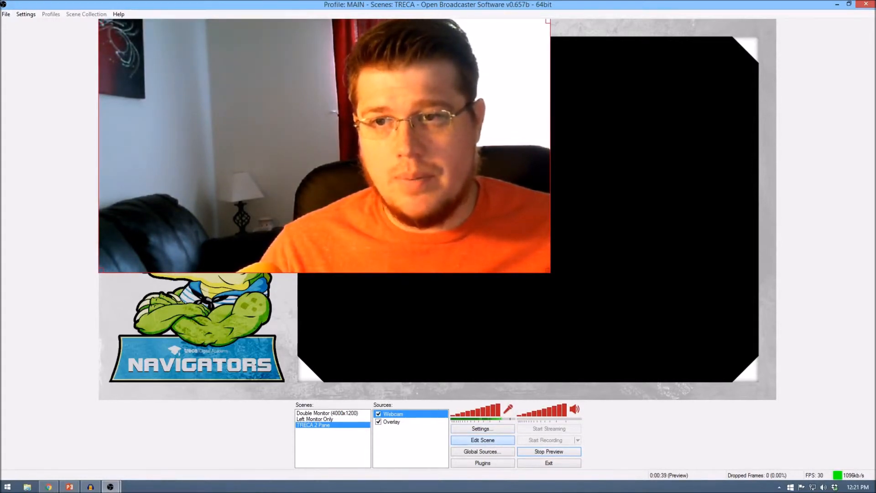
drag(548, 271, 298, 131)
drag(242, 95, 233, 138)
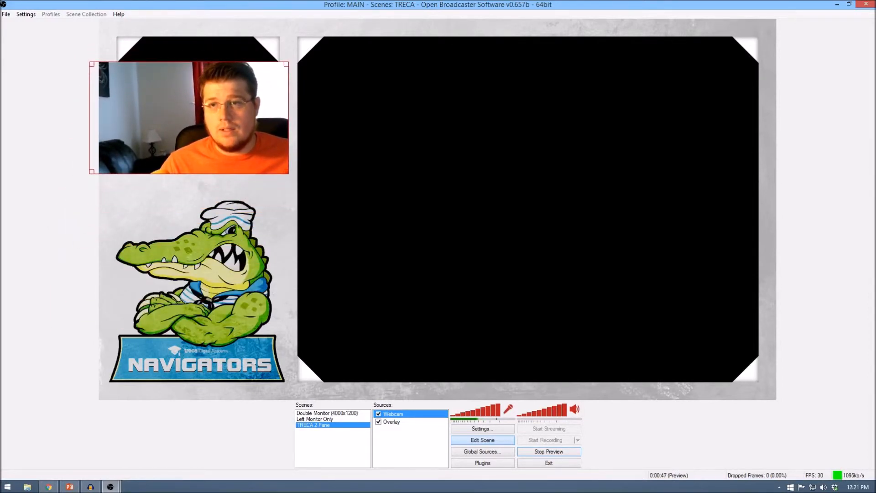
drag(92, 64, 36, 32)
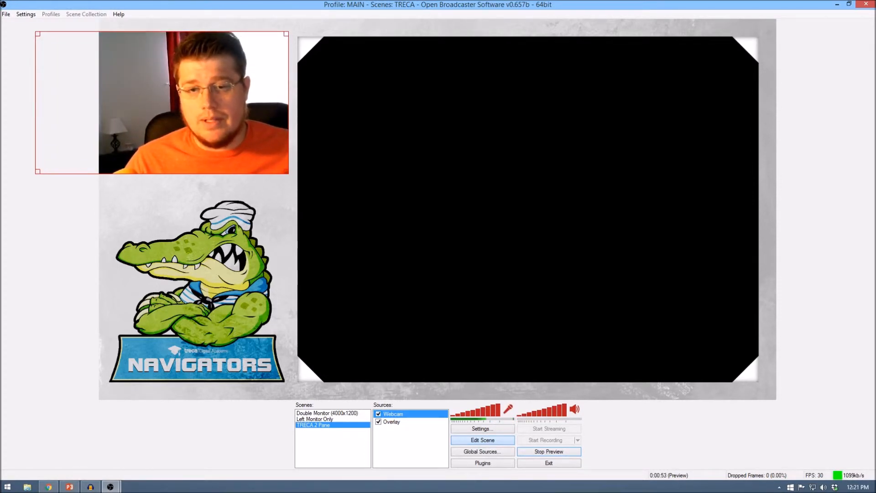
Move the Webcam source beneath the Overlay in the source order, then select the Overlay
right_click(396, 413)
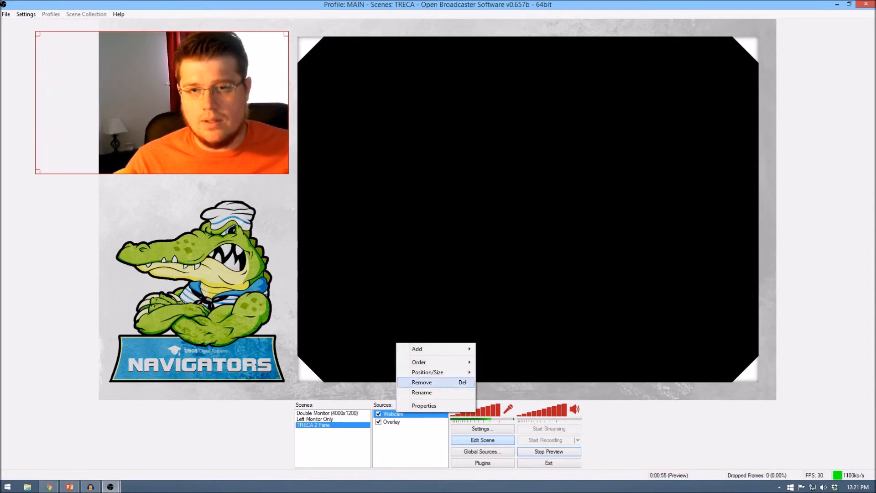
mouse_move(466, 362)
click(503, 372)
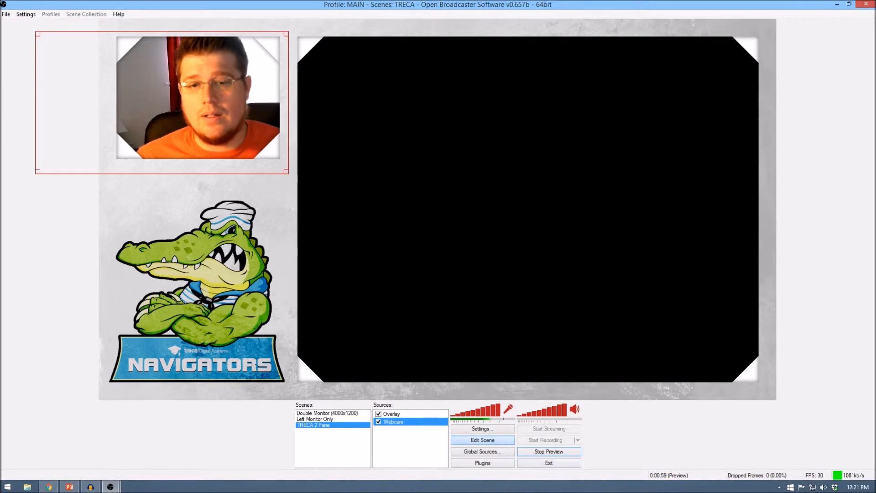
click(392, 413)
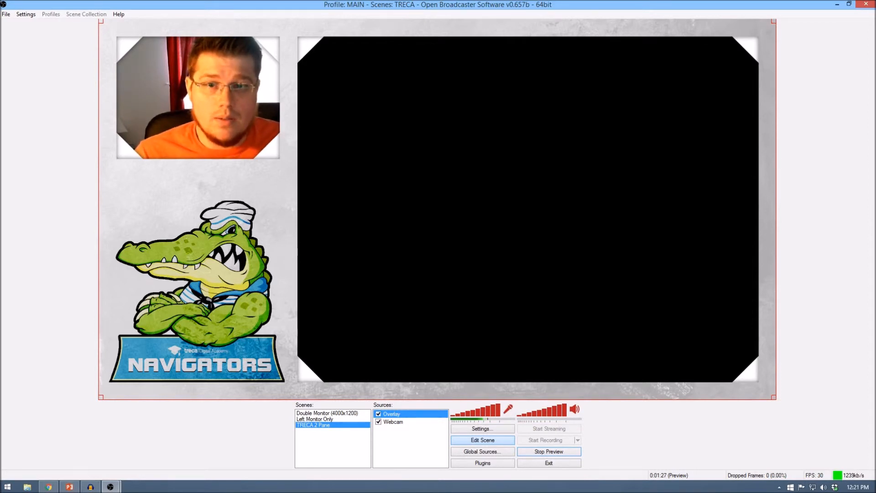
right_click(388, 432)
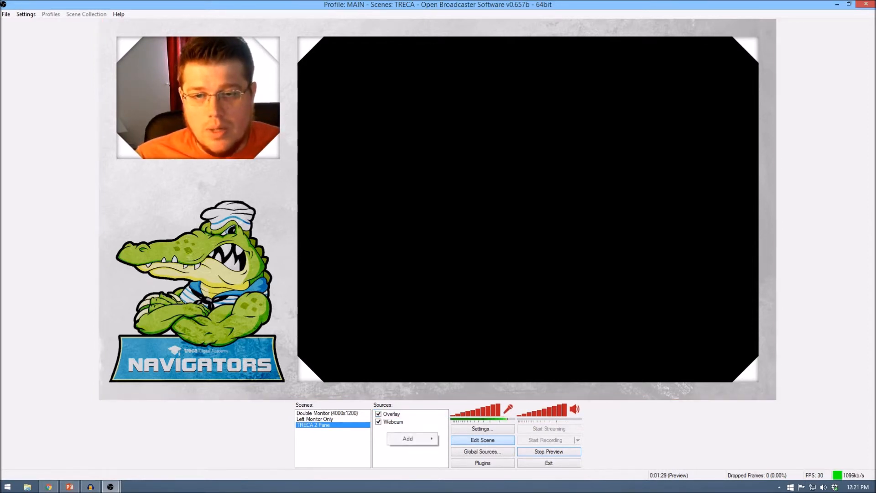
mouse_move(407, 438)
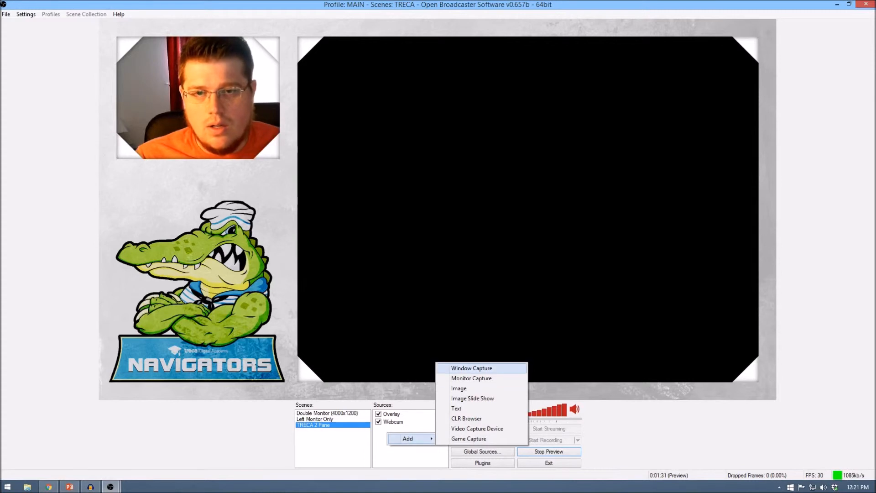
click(472, 378)
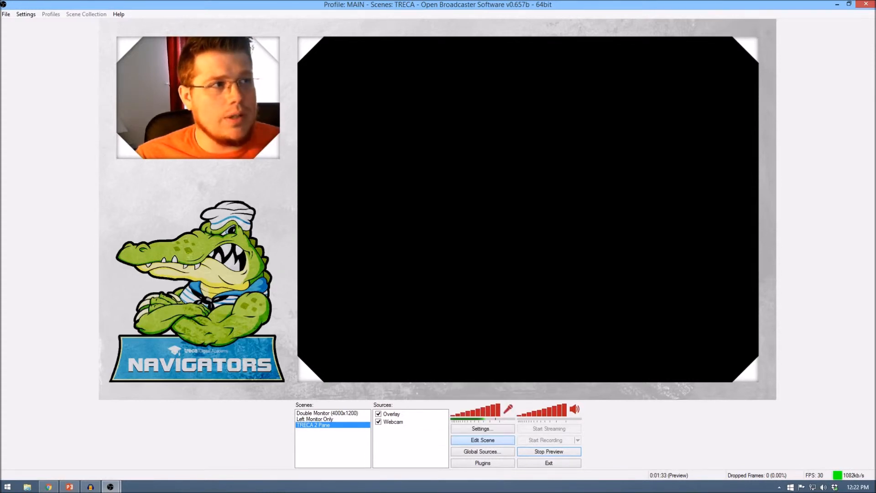
Add a monitor capture source named 2nd Monitor that captures monitor 2, including the mouse cursor
right_click(401, 439)
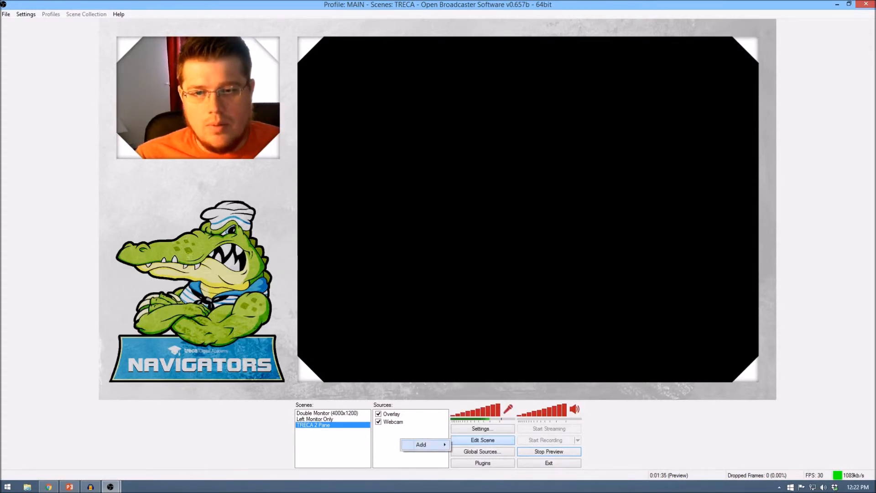
mouse_move(421, 444)
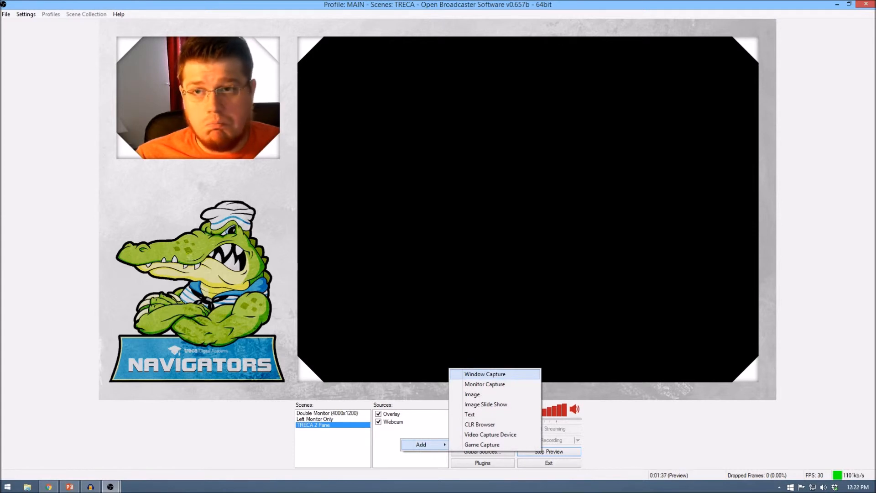
click(484, 383)
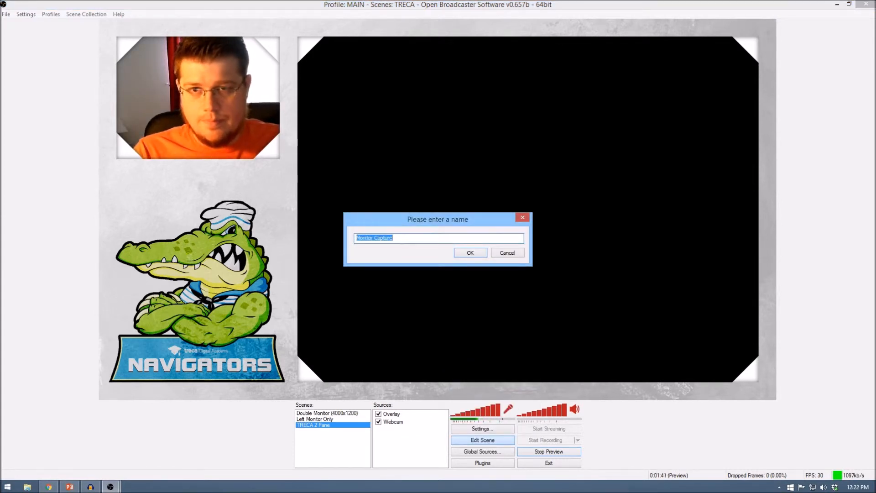
text(asdfasdfasdf)
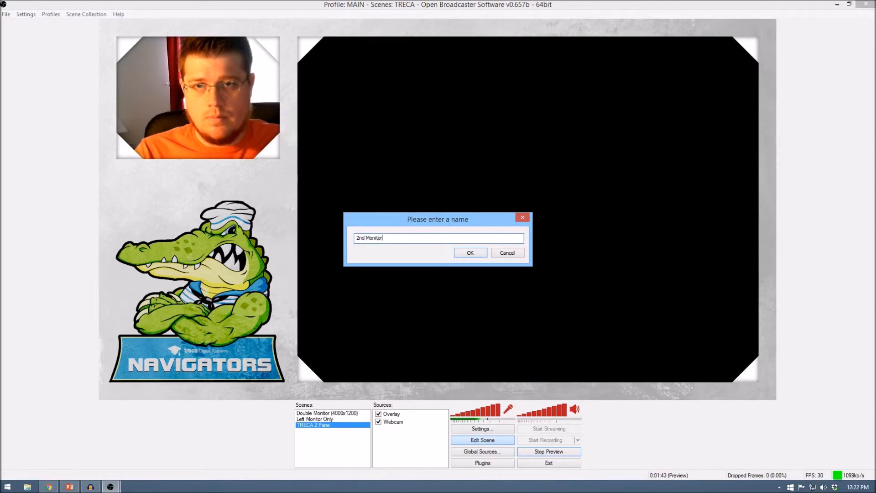
key(Return)
click(385, 121)
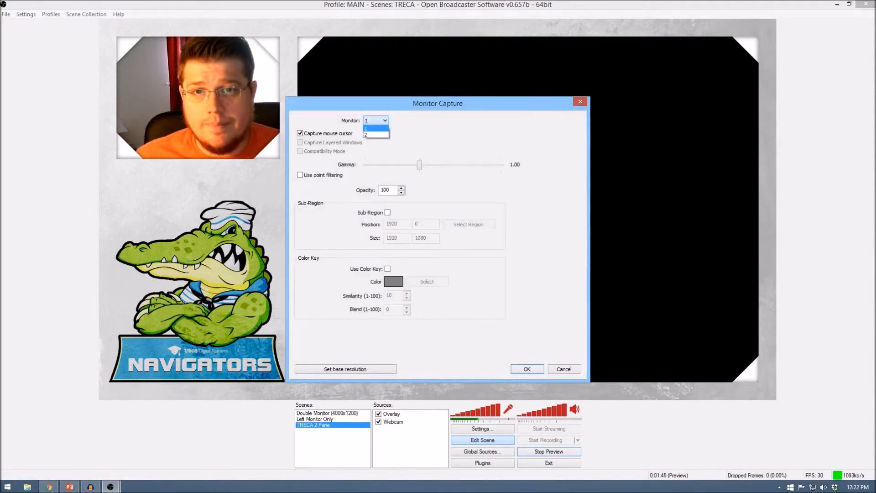
click(376, 135)
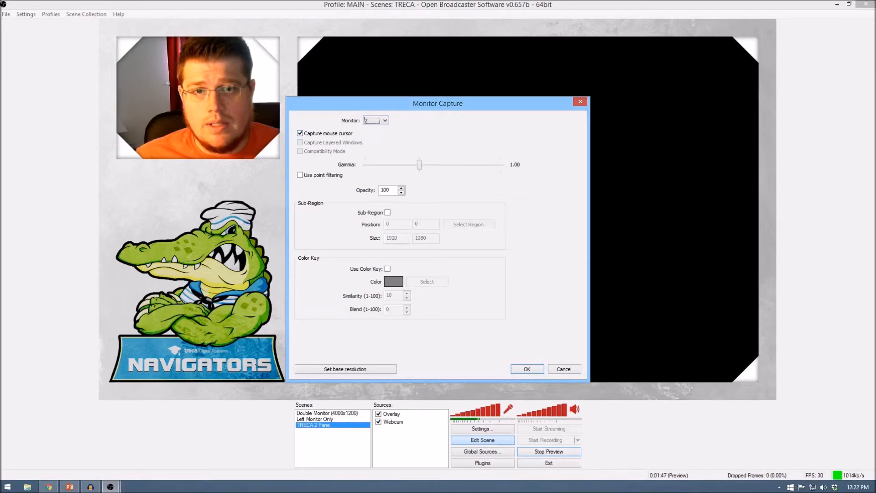
click(527, 369)
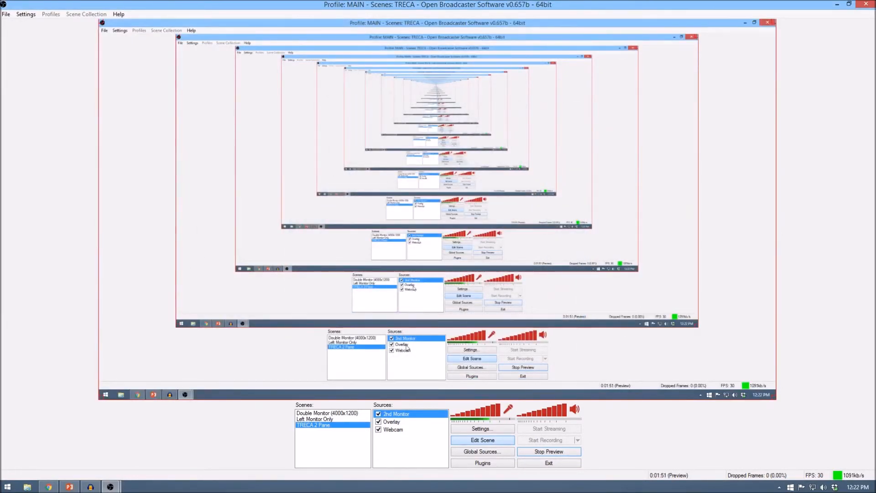
Change the 2nd Monitor source to capture monitor 1
double_click(400, 414)
click(375, 121)
click(376, 128)
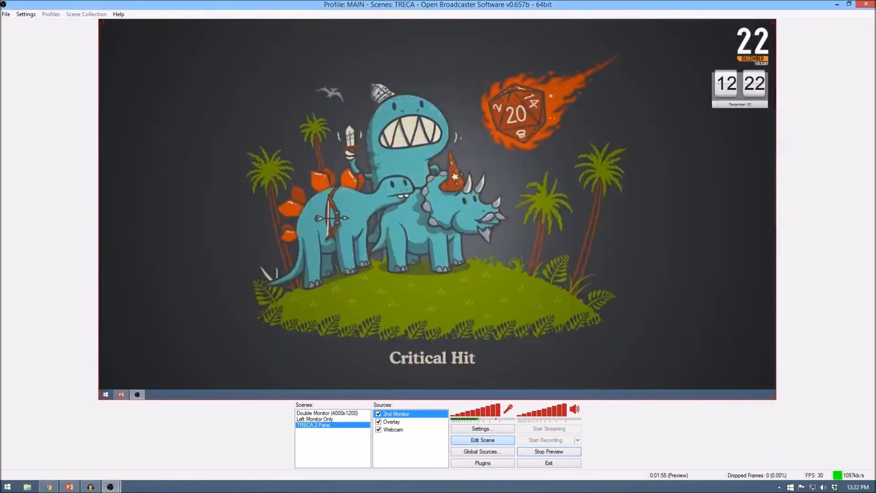
Resize and position the 2nd Monitor capture so it covers the overlay's whole large pane
drag(773, 397, 403, 190)
drag(203, 108, 561, 304)
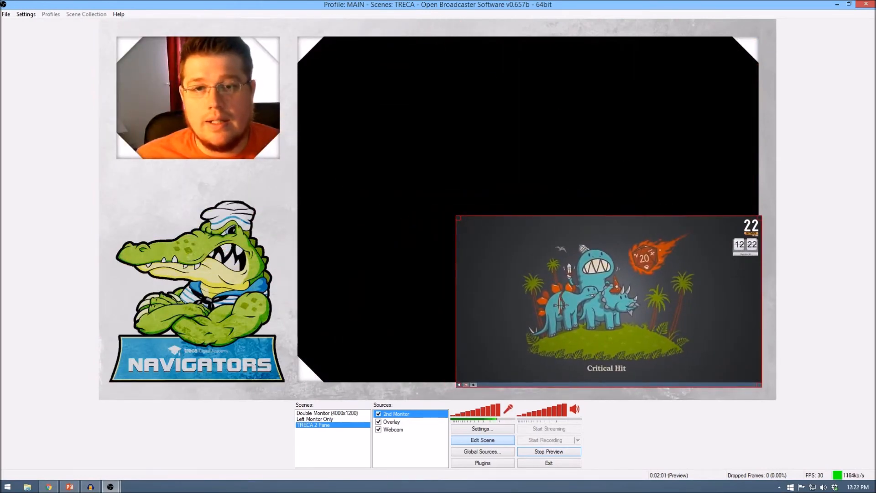
drag(457, 218, 134, 34)
Move the 2nd Monitor source to the bottom of the source order, then clear the source selection
right_click(405, 346)
mouse_move(434, 364)
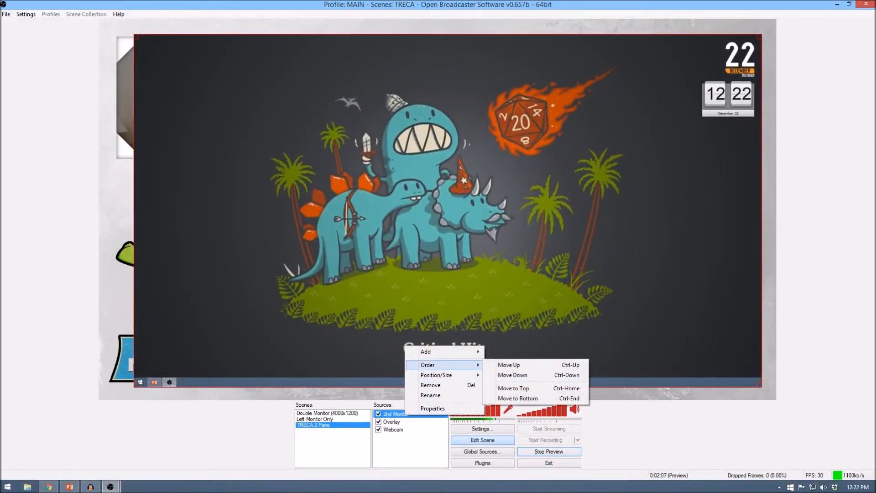
click(520, 398)
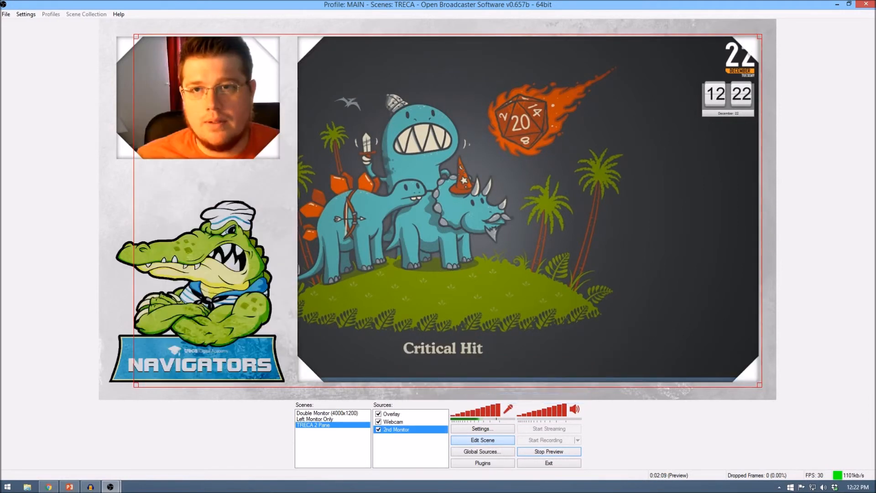
click(410, 449)
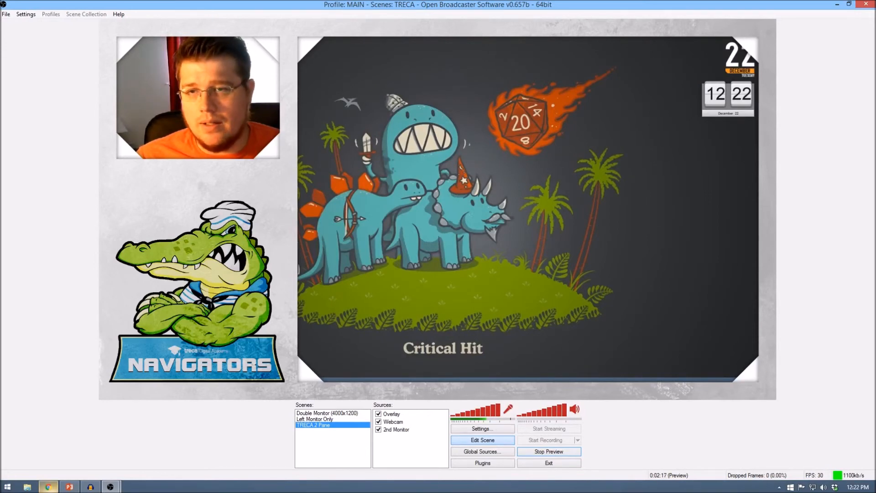
Switch to Chrome, close the free-intro-music.com tab, and move the browser window onto the captured monitor near the large pane's upper edge
click(48, 486)
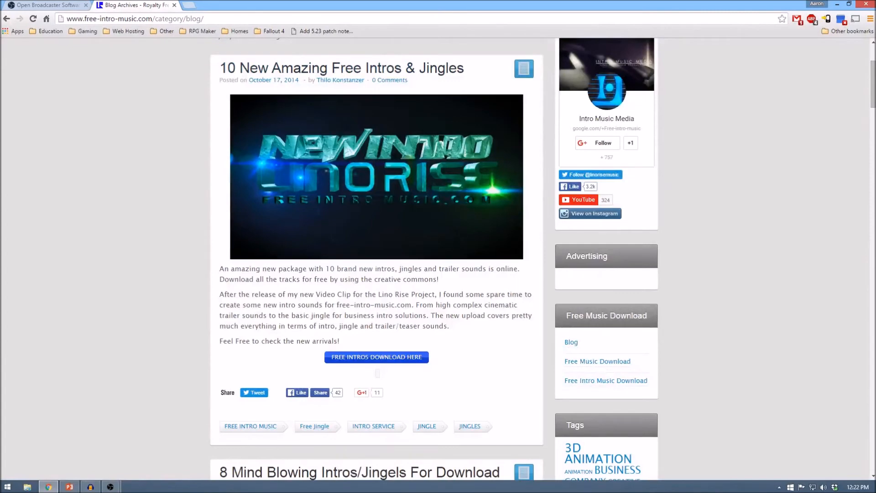
click(174, 5)
drag(292, 4, 875, 146)
drag(379, 106, 481, 44)
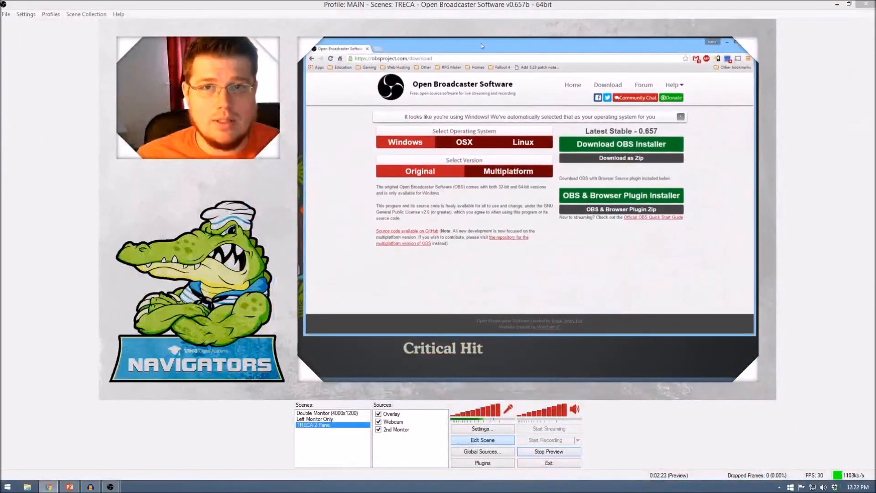
Stretch the browser window's lower and side edges so it fills the overlay's large pane
drag(562, 334, 563, 382)
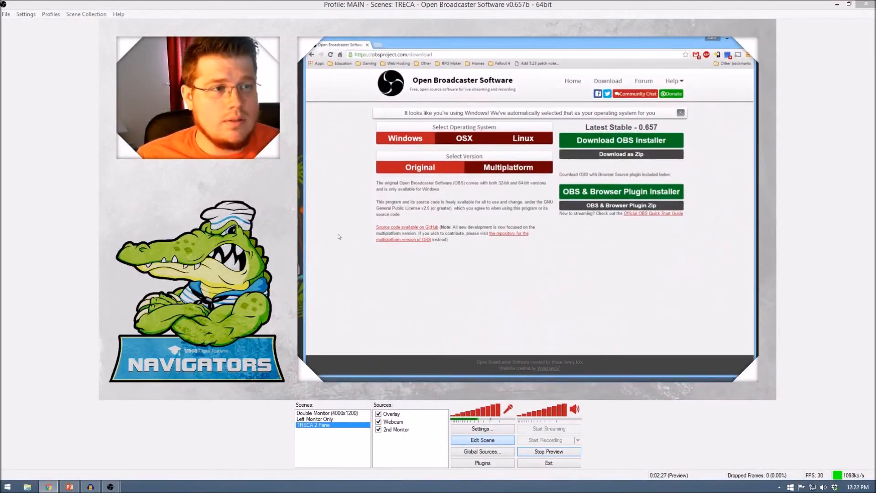
drag(304, 231, 297, 232)
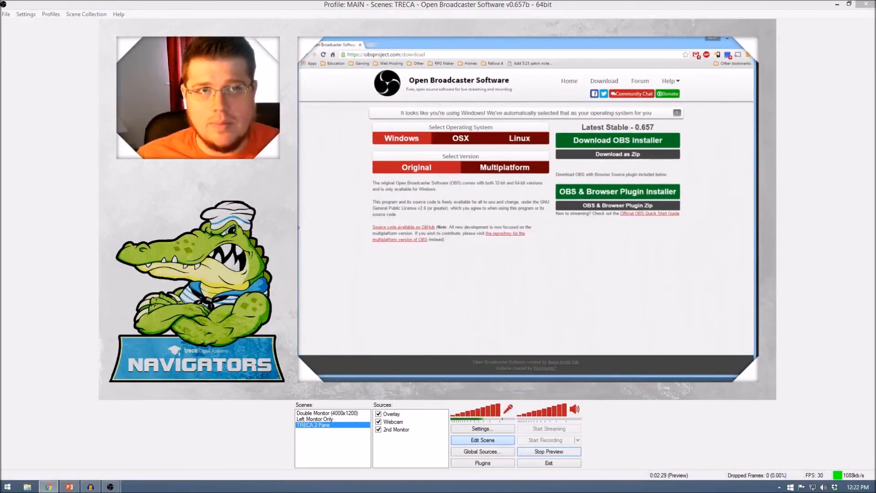
drag(753, 259, 755, 259)
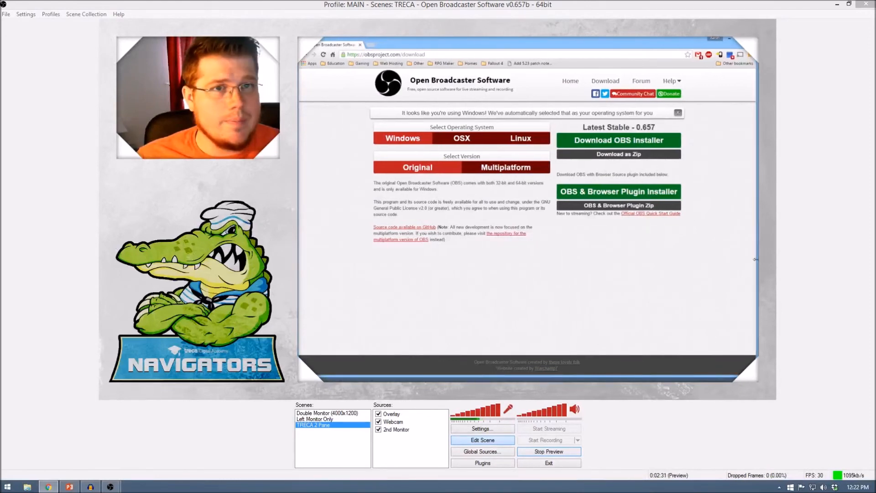